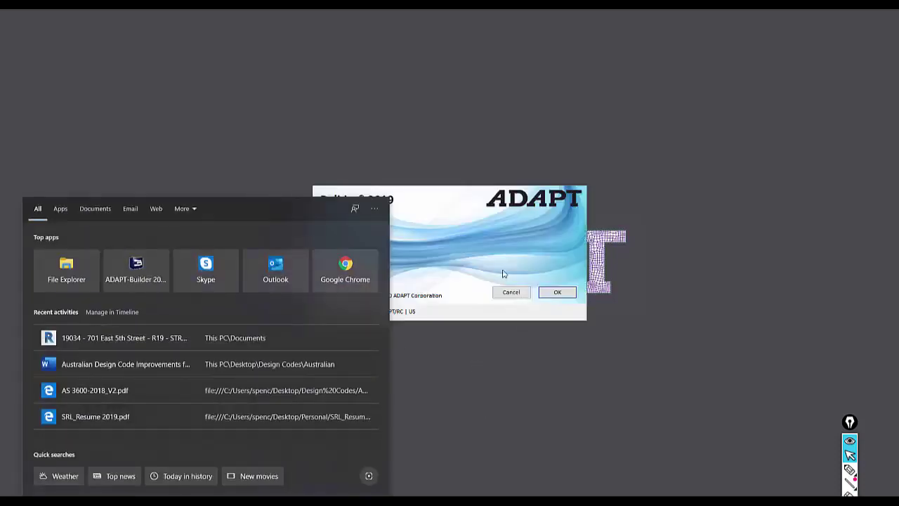
Dismiss the ADAPT-Builder splash dialog to reach an empty untitled Floor Pro workspace.
{"action": "left_click", "coordinate": [556, 293]}
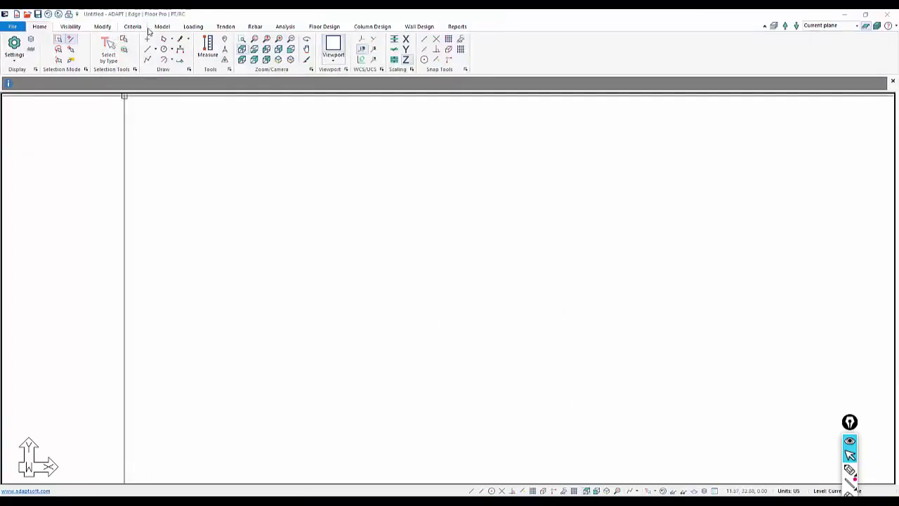
Run the Floor Wizard with 32 ft spans in X and Y, accepting the default loads and tendons.
{"action": "left_click", "coordinate": [158, 28]}
{"action": "left_click", "coordinate": [21, 59]}
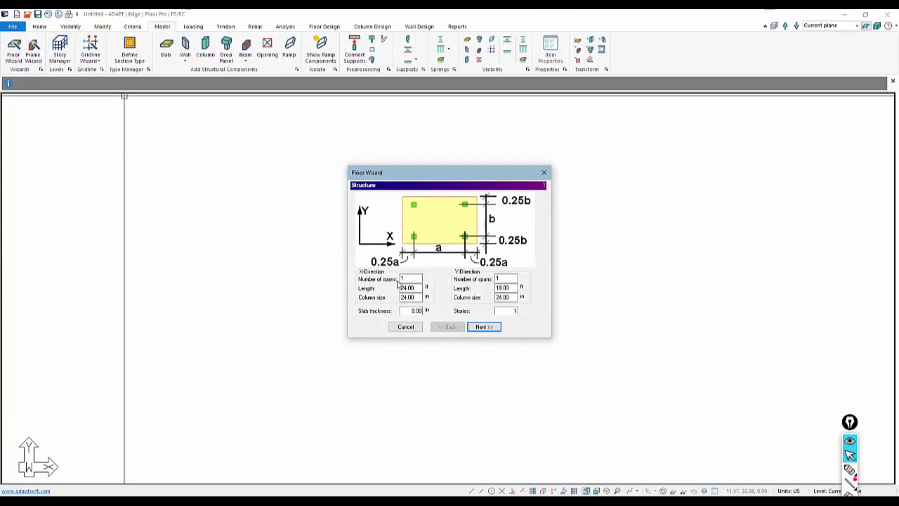
{"action": "key", "text": "Tab"}
{"action": "type", "text": "32"}
{"action": "double_click", "coordinate": [499, 287]}
{"action": "type", "text": "32"}
{"action": "left_click", "coordinate": [484, 327]}
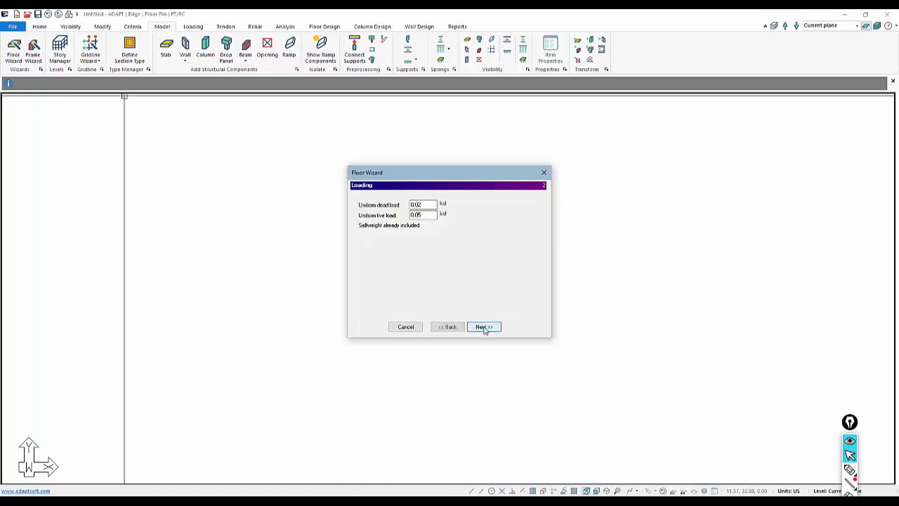
{"action": "left_click", "coordinate": [483, 327]}
{"action": "left_click", "coordinate": [484, 327]}
{"action": "left_click", "coordinate": [484, 327]}
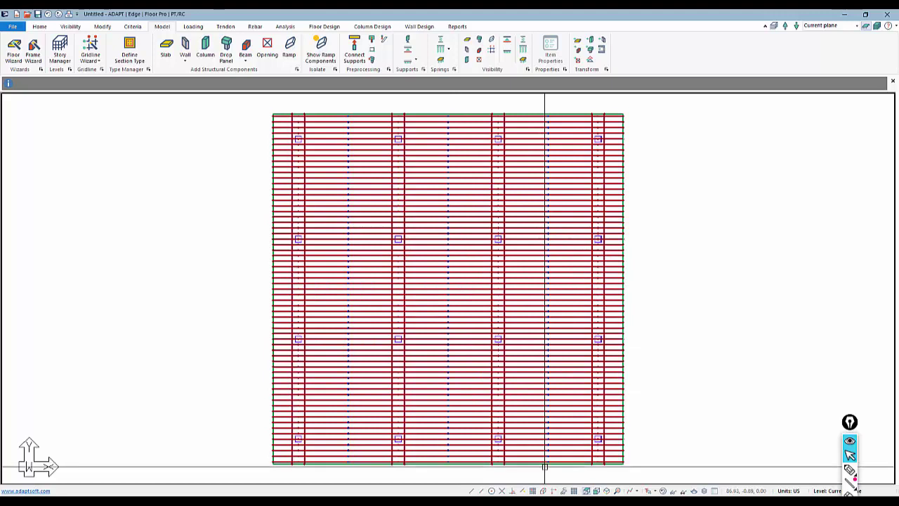
Inspect the existing patch load's properties in 3-D, then return to plan view.
{"action": "left_click", "coordinate": [607, 491]}
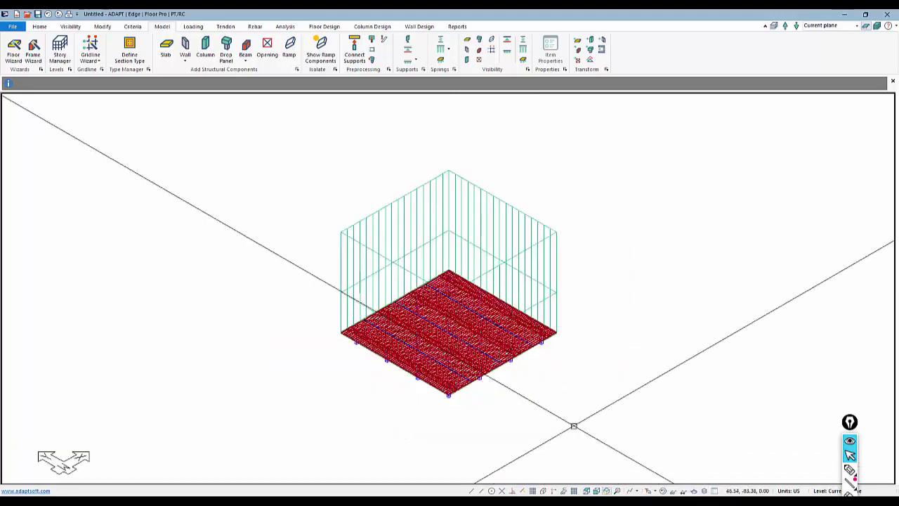
{"action": "double_click", "coordinate": [506, 199]}
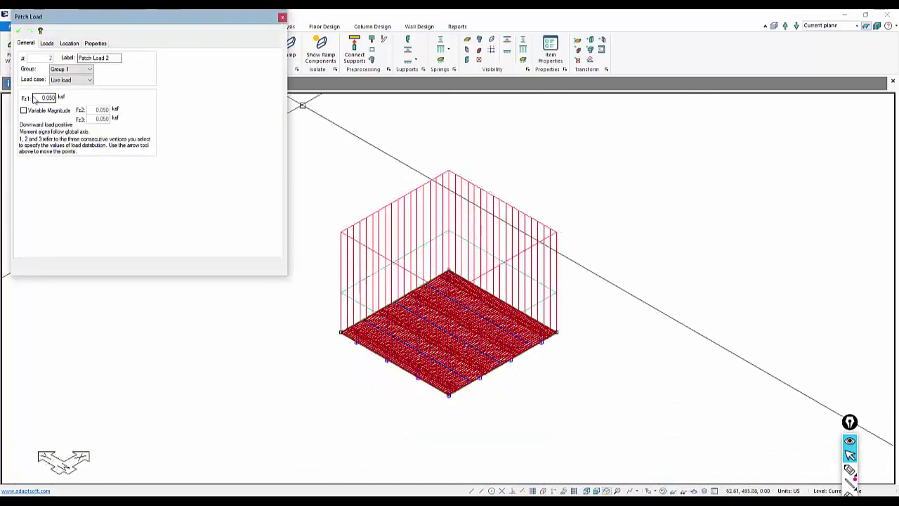
{"action": "left_click", "coordinate": [344, 205]}
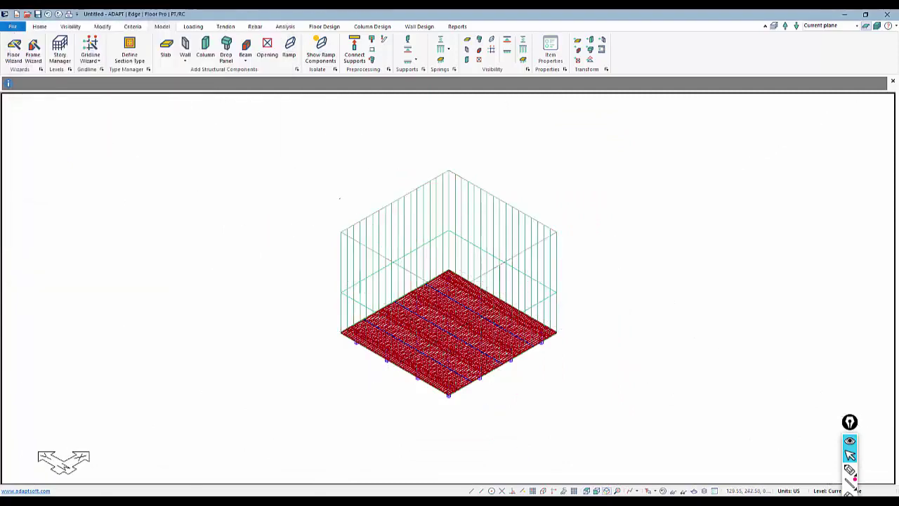
{"action": "left_click", "coordinate": [587, 491]}
{"action": "scroll", "coordinate": [515, 400], "scroll_direction": "down", "scroll_amount": 1}
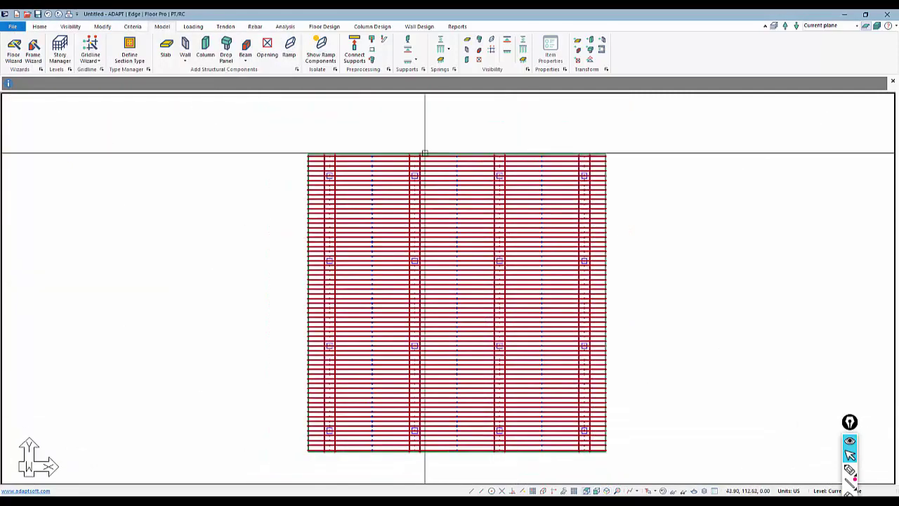
Outline a new patch load around the slab's left bay strip and close it.
{"action": "left_click", "coordinate": [193, 26]}
{"action": "left_click", "coordinate": [170, 55]}
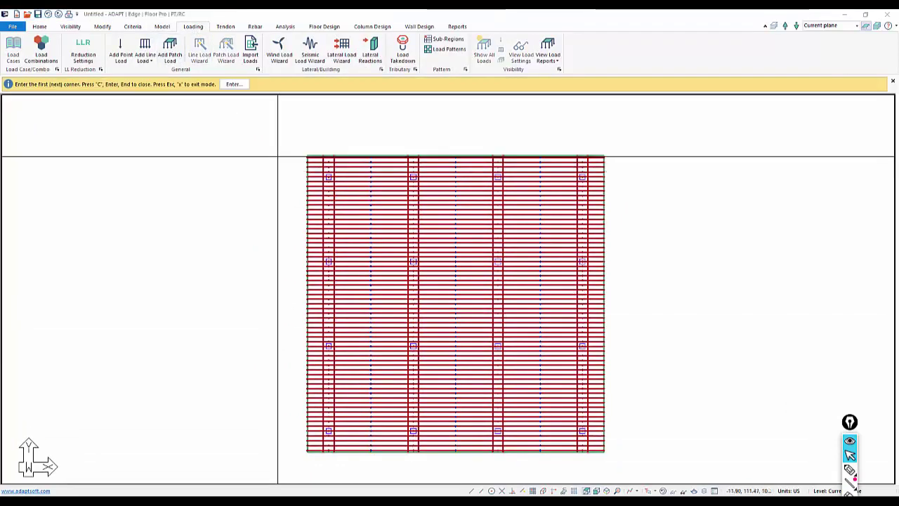
{"action": "left_click", "coordinate": [296, 146]}
{"action": "left_click", "coordinate": [611, 146]}
{"action": "left_click", "coordinate": [297, 461]}
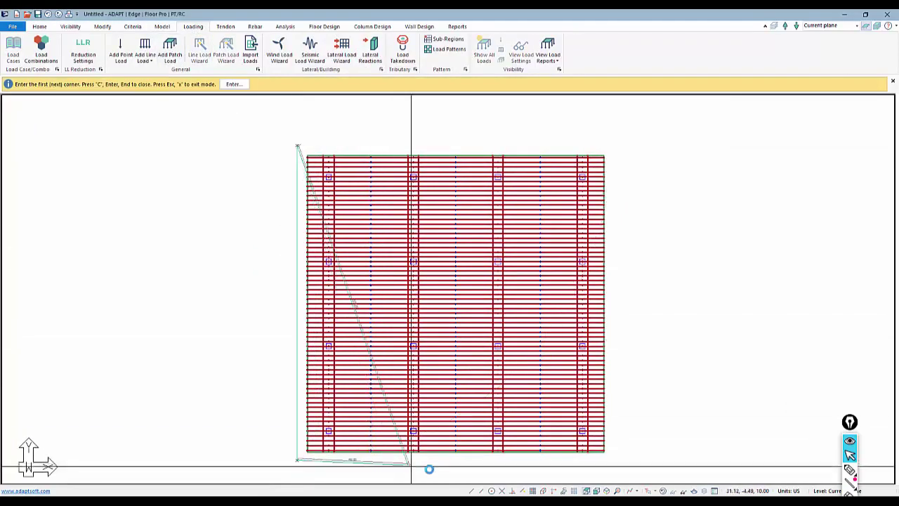
{"action": "left_click", "coordinate": [428, 151]}
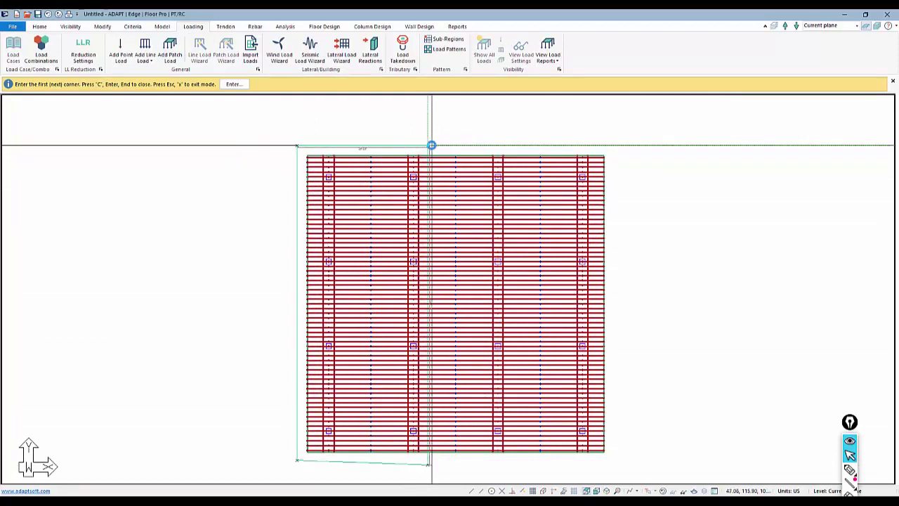
{"action": "right_click", "coordinate": [394, 126]}
{"action": "left_click", "coordinate": [404, 132]}
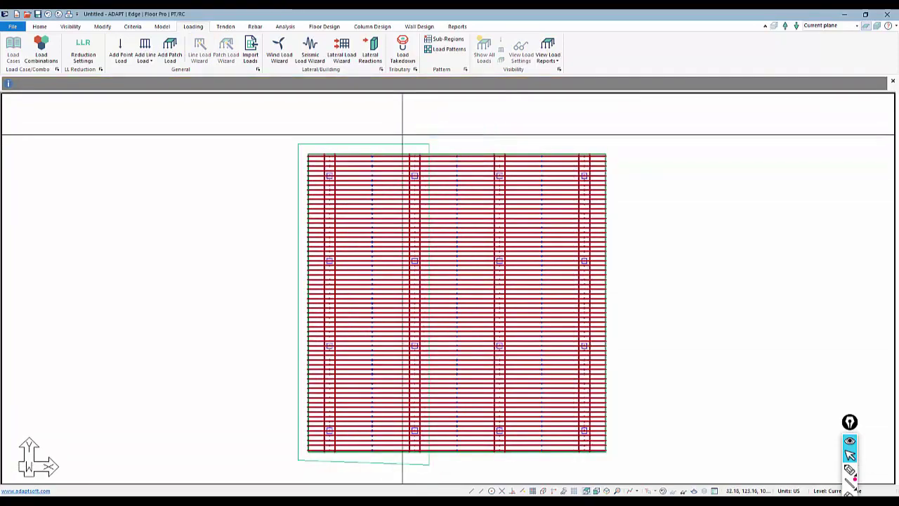
Give the patch Fz1 0.25 ksf in the Live load case and create it.
{"action": "double_click", "coordinate": [44, 98]}
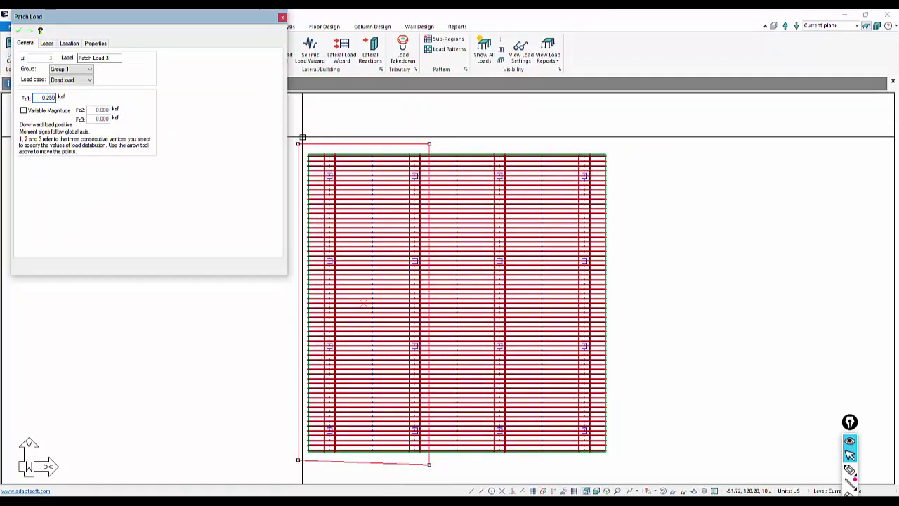
{"action": "left_click", "coordinate": [71, 80]}
{"action": "left_click", "coordinate": [63, 91]}
{"action": "left_click", "coordinate": [18, 31]}
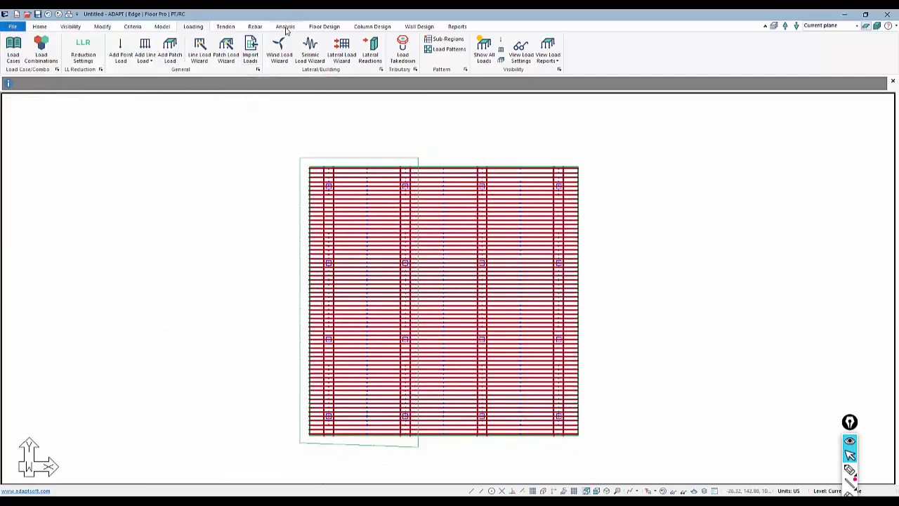
Mesh the slab, execute the analysis for all combinations, and save the solution as Untitled.adm.
{"action": "left_click", "coordinate": [286, 27]}
{"action": "left_click", "coordinate": [93, 51]}
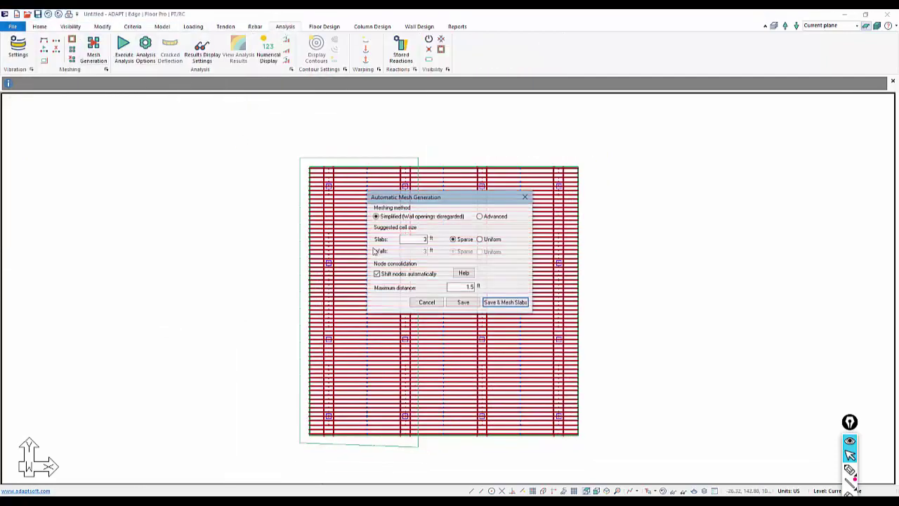
{"action": "left_click", "coordinate": [486, 303]}
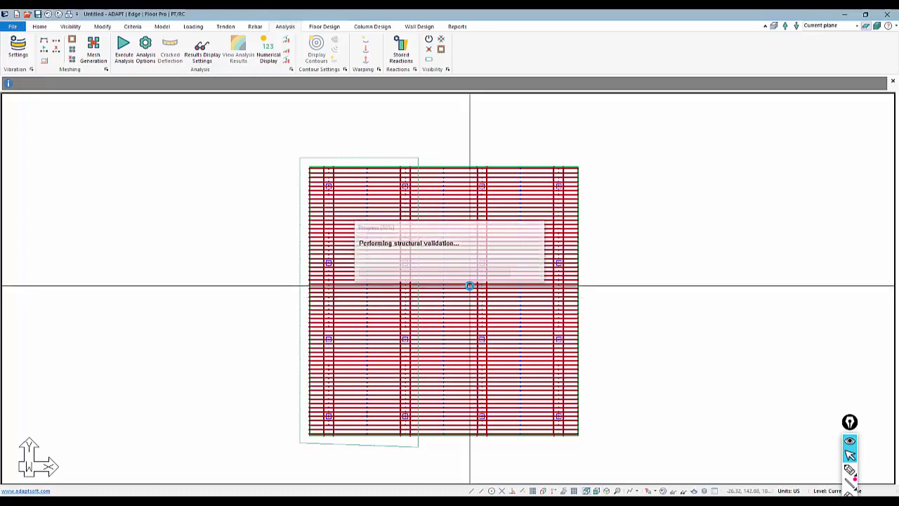
{"action": "left_click", "coordinate": [122, 53]}
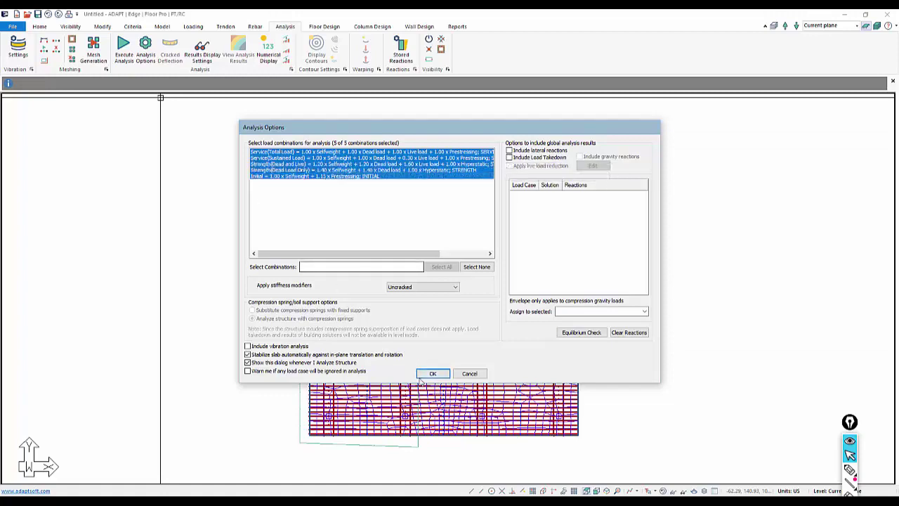
{"action": "left_click", "coordinate": [425, 374]}
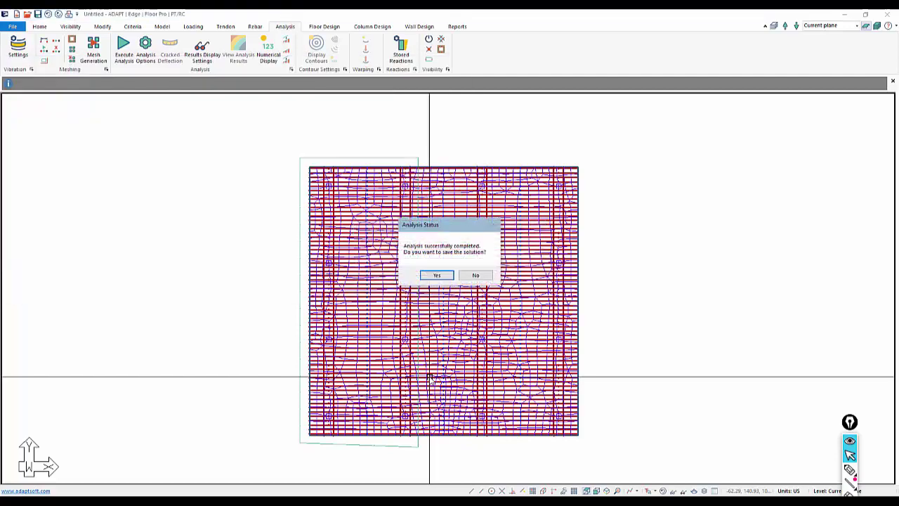
{"action": "left_click", "coordinate": [437, 275]}
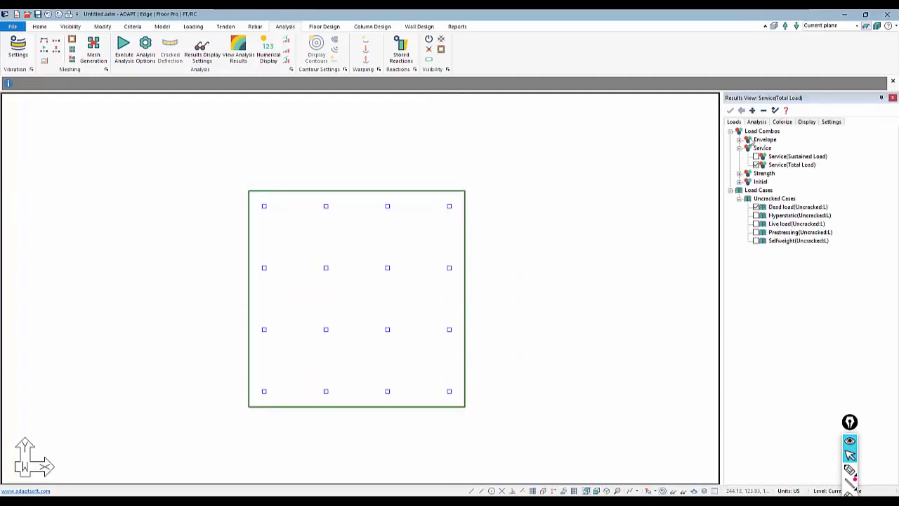
Plot Slab > Deformation > Z-Translation contours for Service (Total Load) and centre the view.
{"action": "left_click", "coordinate": [756, 122]}
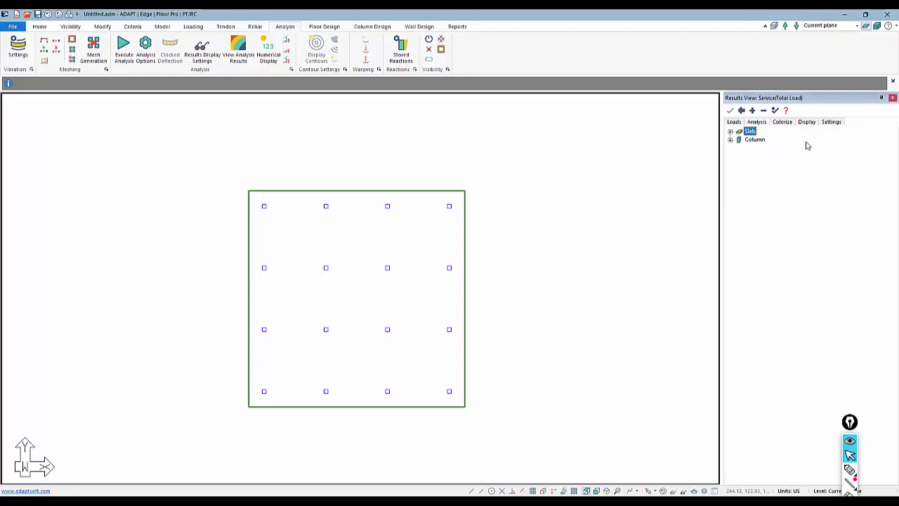
{"action": "left_click", "coordinate": [730, 132]}
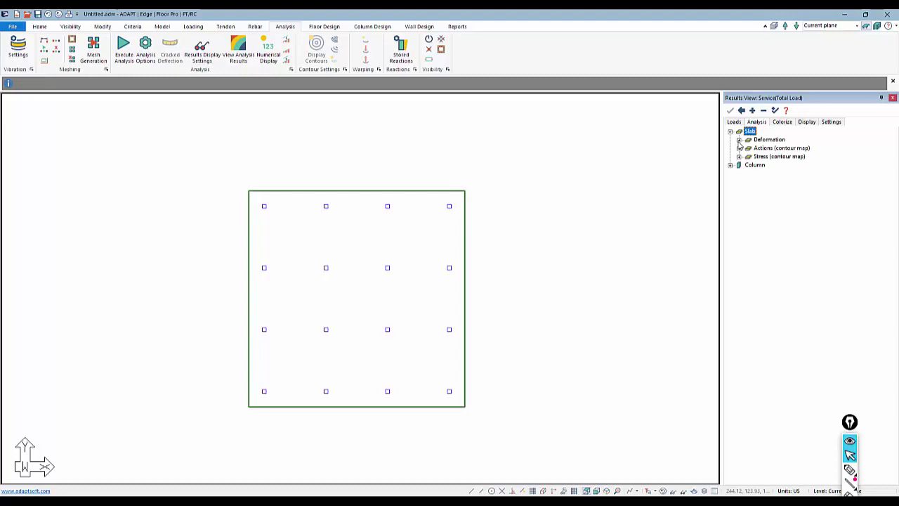
{"action": "left_click", "coordinate": [738, 140]}
{"action": "left_click", "coordinate": [757, 165]}
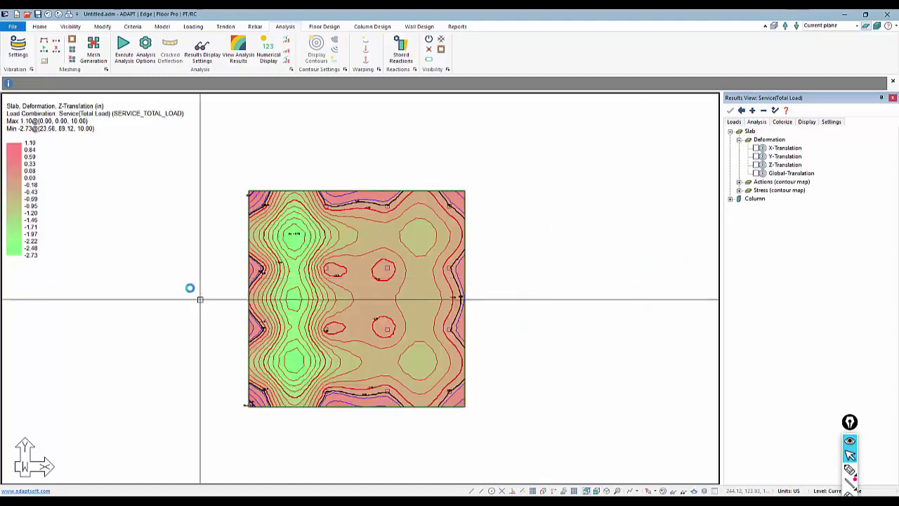
{"action": "middle_click_drag", "start_coordinate": [193, 280], "coordinate": [235, 247]}
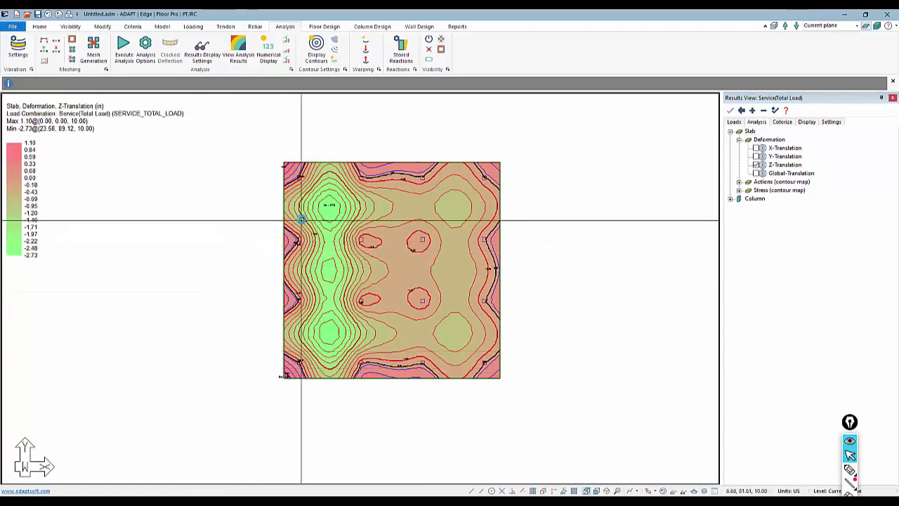
{"action": "scroll", "coordinate": [302, 217], "scroll_direction": "up", "scroll_amount": 1}
Circle the loaded left bay strip with the on-screen pen.
{"action": "left_click", "coordinate": [850, 469]}
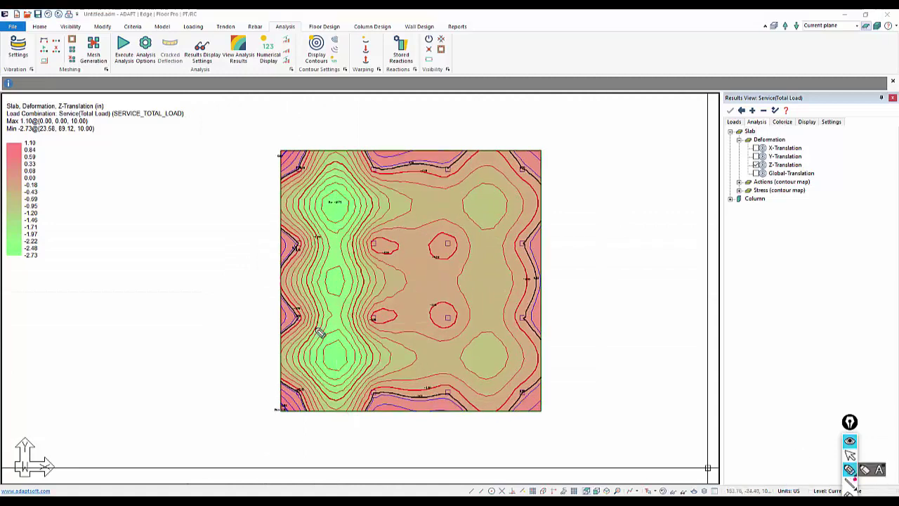
{"action": "mouse_move", "coordinate": [283, 412]}
{"action": "left_mouse_down"}
{"action": "mouse_move", "coordinate": [361, 425]}
{"action": "mouse_move", "coordinate": [393, 319]}
{"action": "mouse_move", "coordinate": [405, 201]}
{"action": "mouse_move", "coordinate": [387, 133]}
{"action": "mouse_move", "coordinate": [325, 124]}
{"action": "mouse_move", "coordinate": [263, 165]}
{"action": "mouse_move", "coordinate": [273, 394]}
{"action": "mouse_move", "coordinate": [291, 425]}
{"action": "left_mouse_up"}
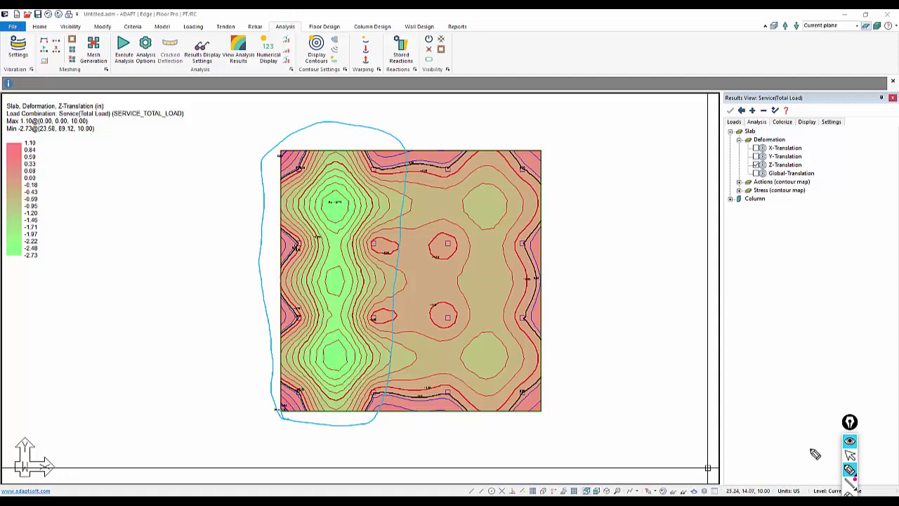
{"action": "left_click", "coordinate": [849, 455]}
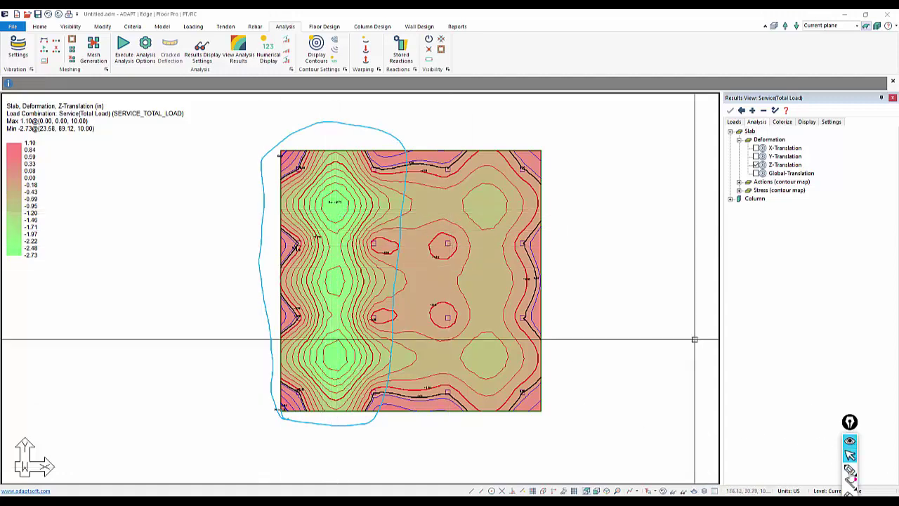
Circle the -2.73 in peak deflection, then open the Results View Settings tab.
{"action": "left_click", "coordinate": [849, 469]}
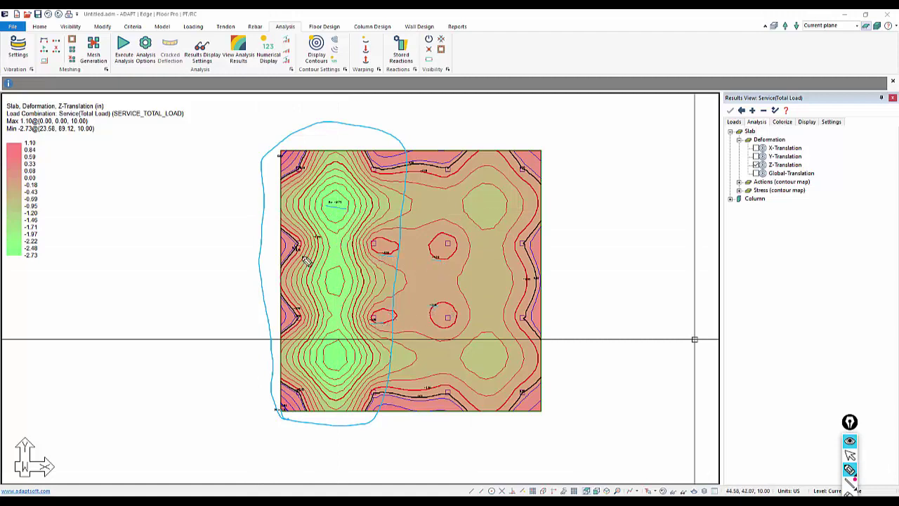
{"action": "mouse_move", "coordinate": [323, 212]}
{"action": "left_mouse_down"}
{"action": "mouse_move", "coordinate": [354, 217]}
{"action": "mouse_move", "coordinate": [354, 193]}
{"action": "mouse_move", "coordinate": [325, 210]}
{"action": "left_mouse_up"}
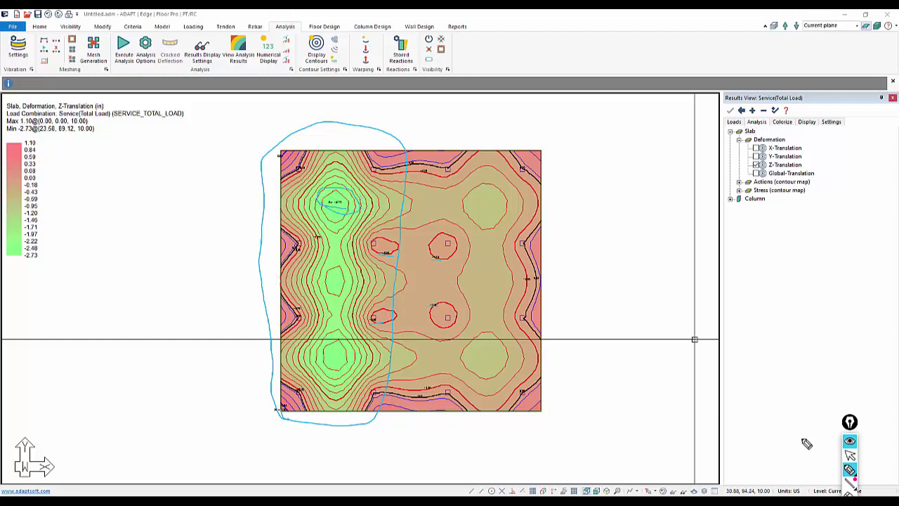
{"action": "left_click", "coordinate": [850, 455]}
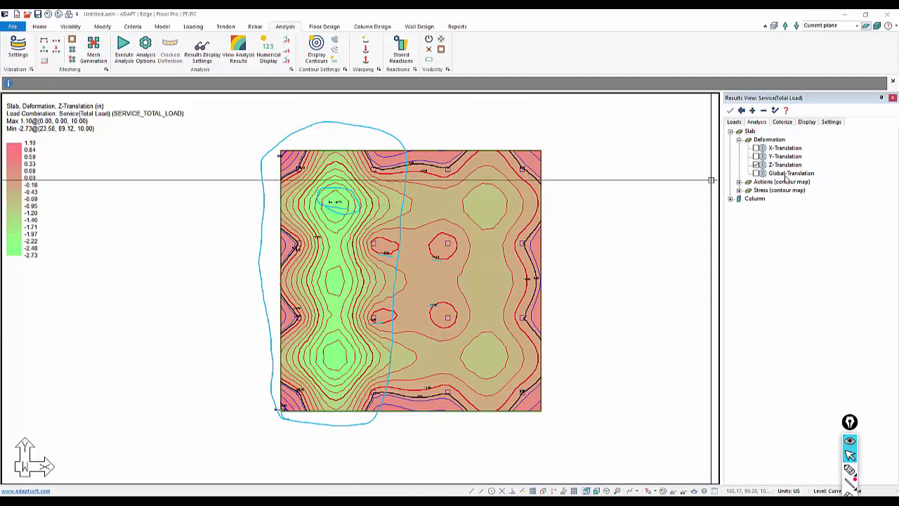
{"action": "left_click", "coordinate": [830, 123]}
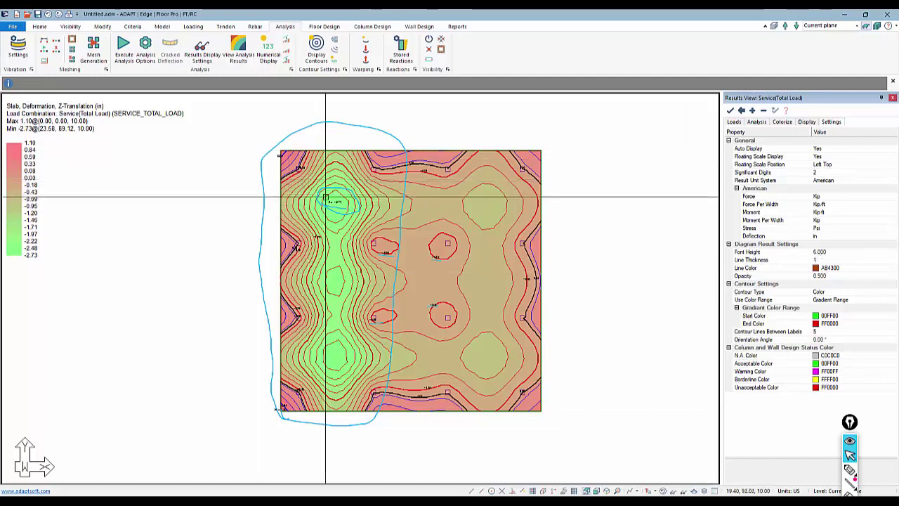
Raise the Text Settings height from 12 in to 24 in for the contour labels.
{"action": "left_click", "coordinate": [40, 26]}
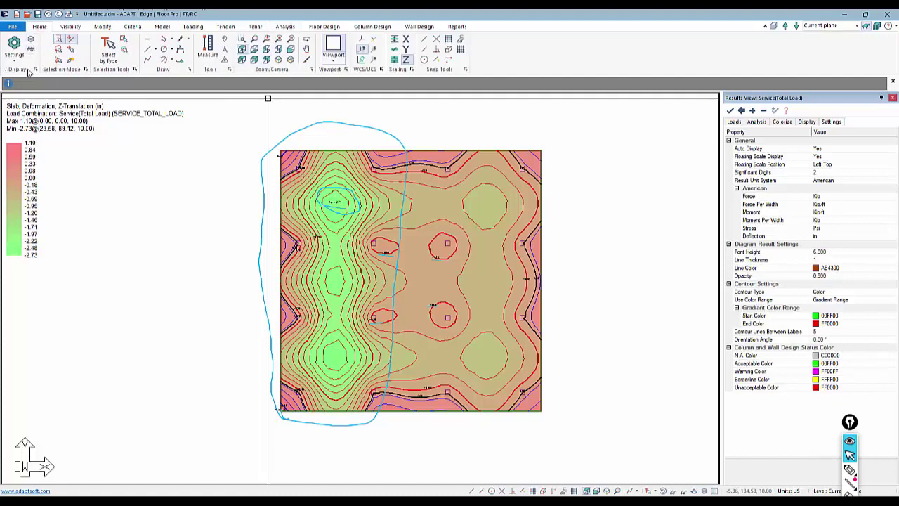
{"action": "left_click", "coordinate": [15, 61]}
{"action": "left_click", "coordinate": [20, 80]}
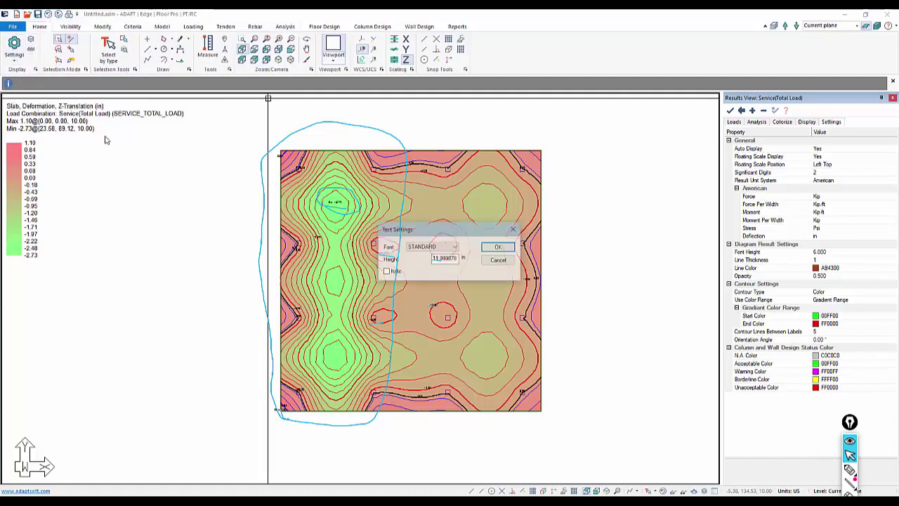
{"action": "left_click_drag", "start_coordinate": [457, 258], "coordinate": [408, 254]}
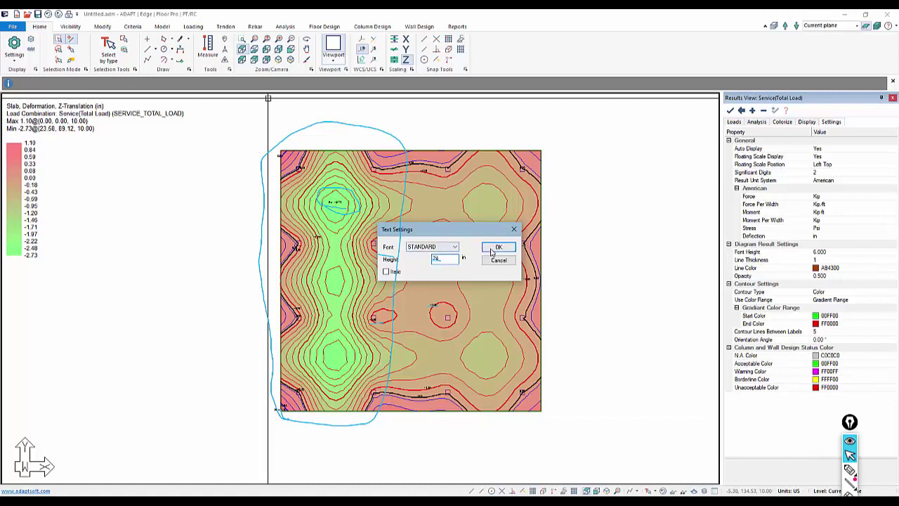
{"action": "key", "text": "Return"}
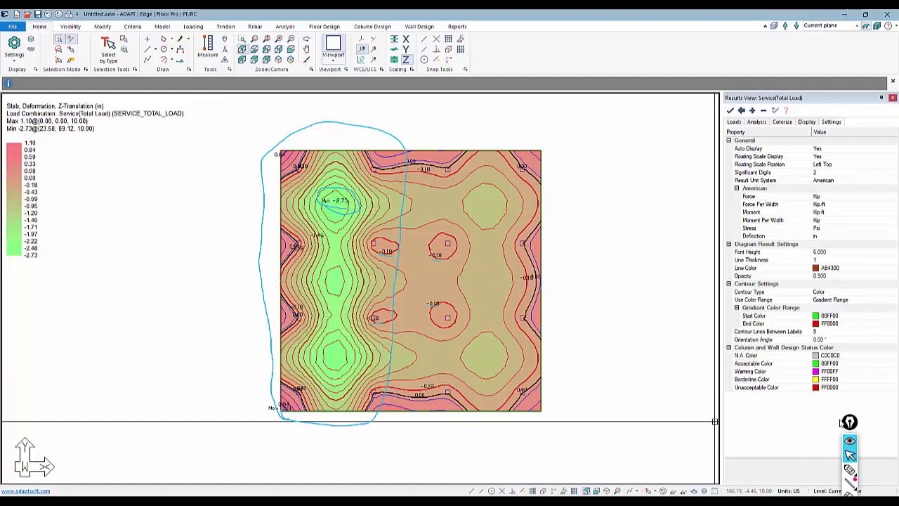
Erase the cyan pen markup from the deflection plot.
{"action": "left_click_drag", "start_coordinate": [849, 421], "coordinate": [695, 321]}
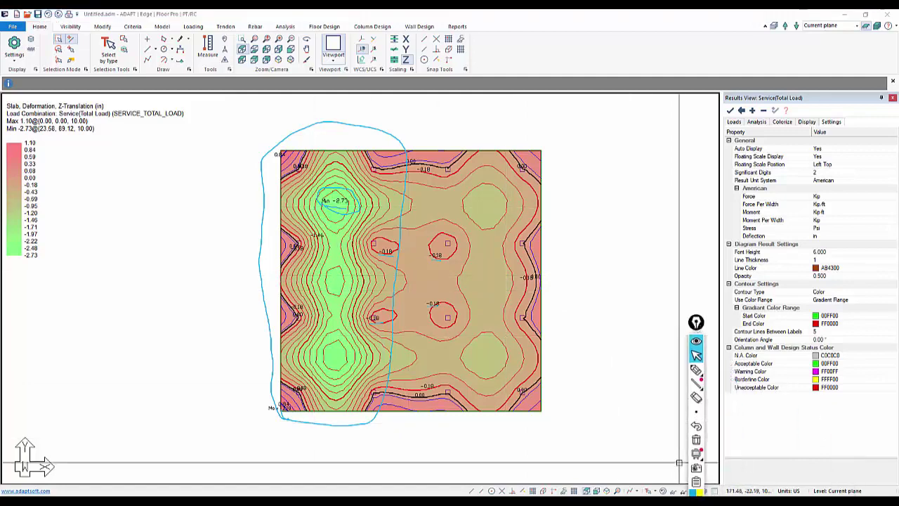
{"action": "left_click", "coordinate": [696, 439]}
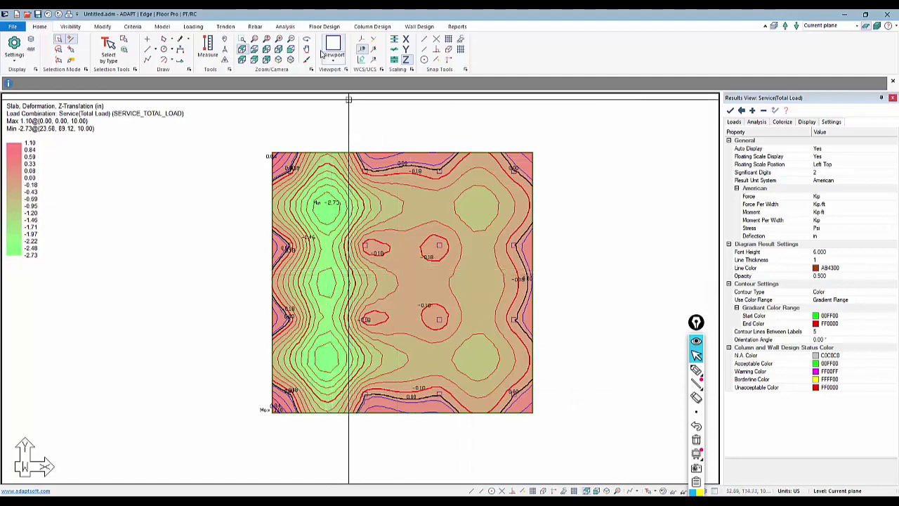
{"action": "left_click", "coordinate": [279, 28]}
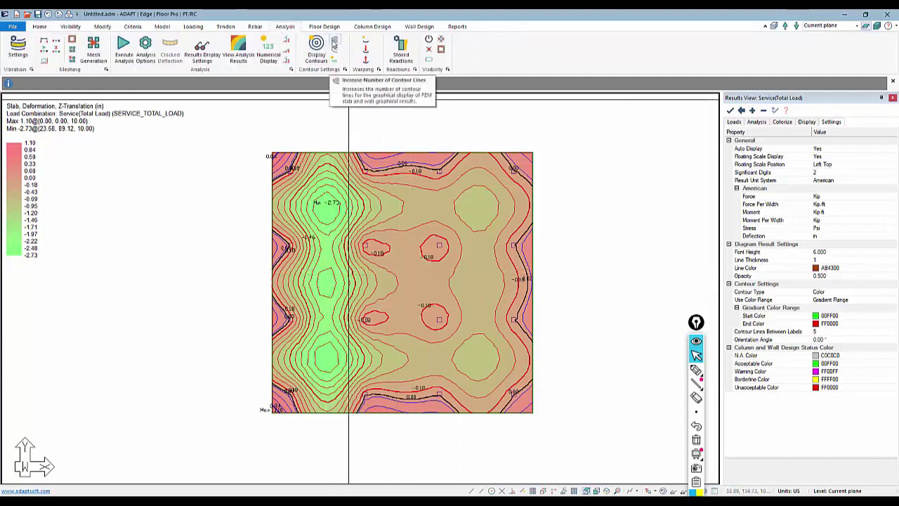
Increase the contour lines several times, step back one level, then hide the contours.
{"action": "left_click", "coordinate": [335, 43]}
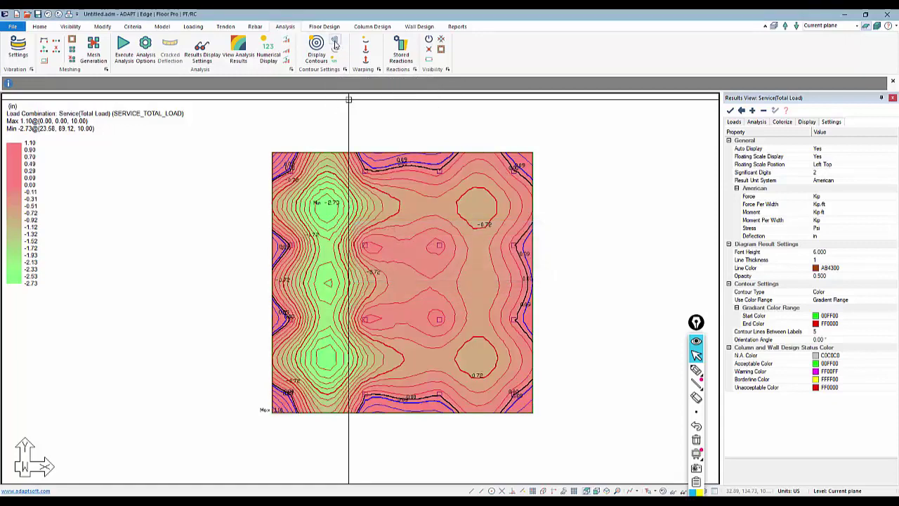
{"action": "left_click", "coordinate": [335, 44]}
{"action": "left_click", "coordinate": [335, 44]}
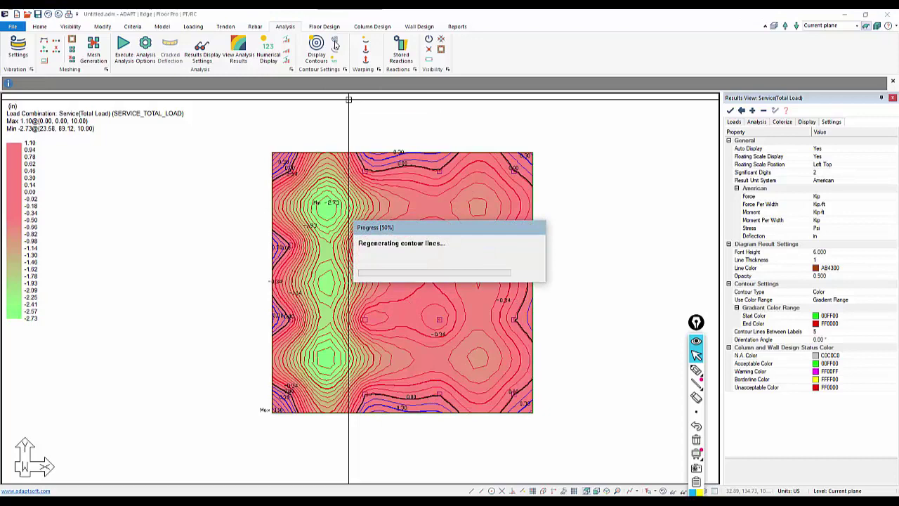
{"action": "left_click", "coordinate": [335, 44]}
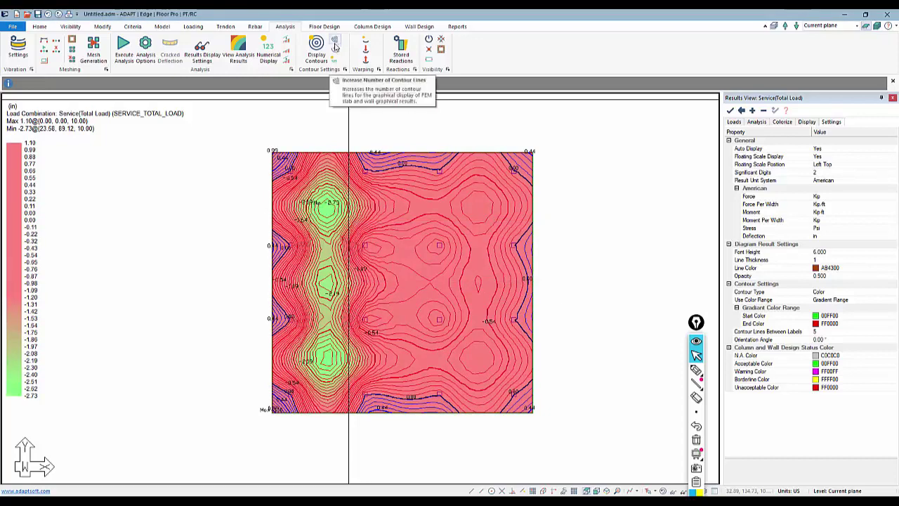
{"action": "left_click", "coordinate": [336, 51]}
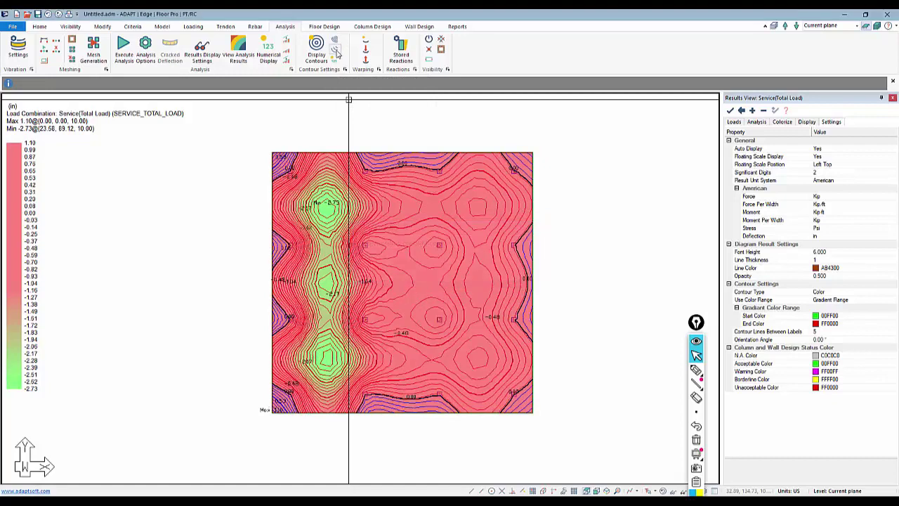
{"action": "left_click", "coordinate": [336, 52]}
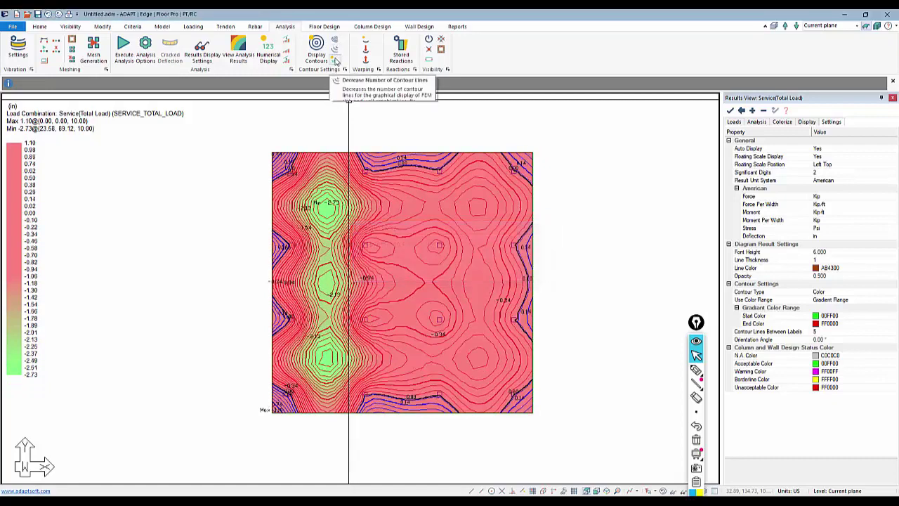
{"action": "left_click", "coordinate": [316, 49]}
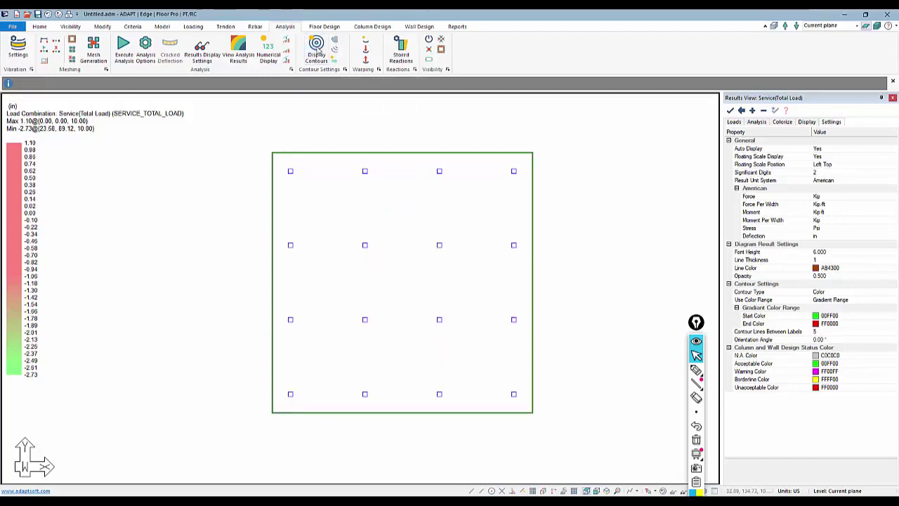
Show the contours again with Contour Lines Between Labels set to 2.
{"action": "left_click", "coordinate": [316, 49]}
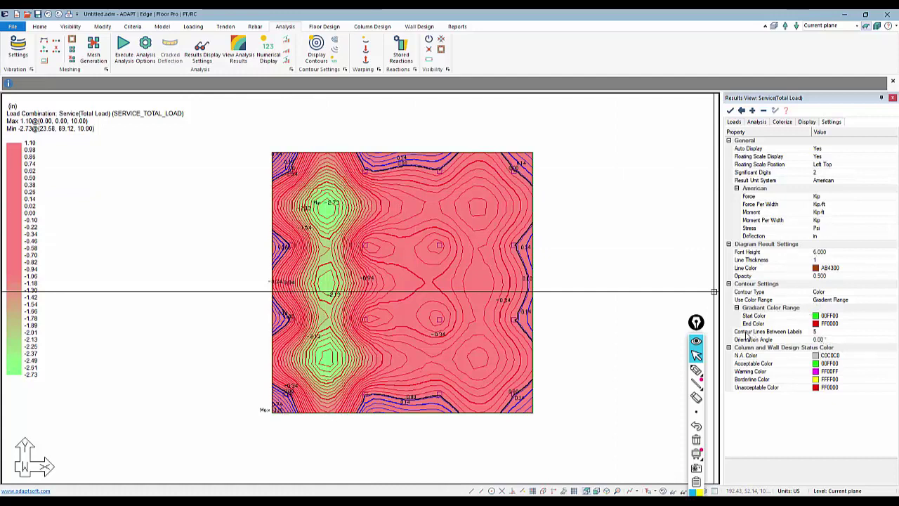
{"action": "left_click", "coordinate": [807, 331]}
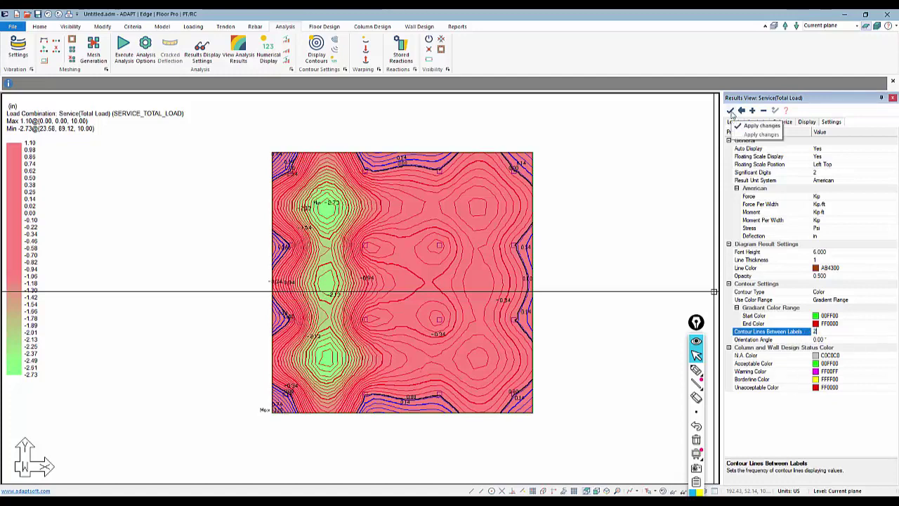
{"action": "left_click", "coordinate": [730, 111]}
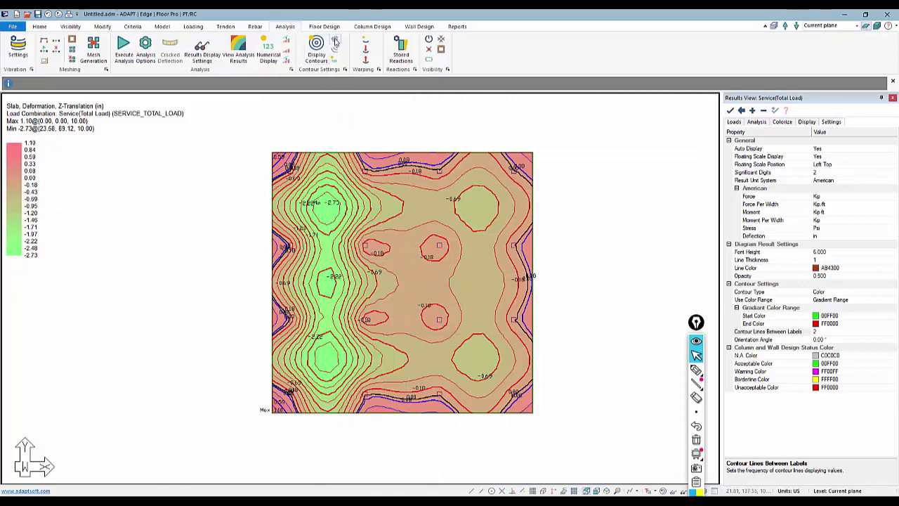
Increase the number of contour lines four times for a denser plot.
{"action": "left_click", "coordinate": [335, 42]}
{"action": "left_click", "coordinate": [336, 42]}
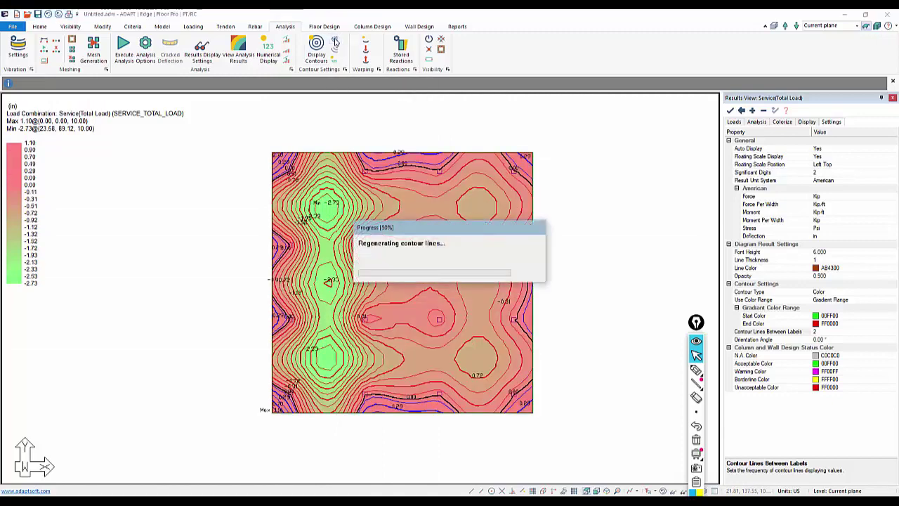
{"action": "left_click", "coordinate": [335, 43]}
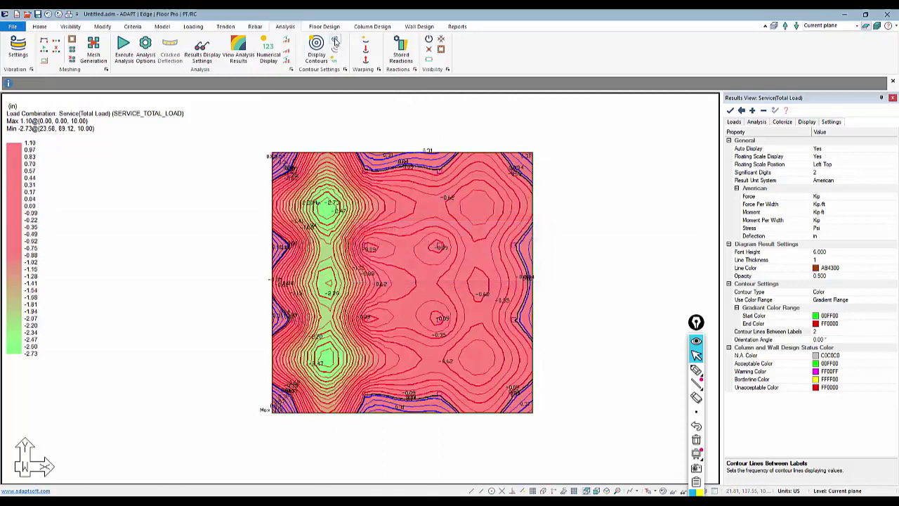
{"action": "left_click", "coordinate": [336, 42]}
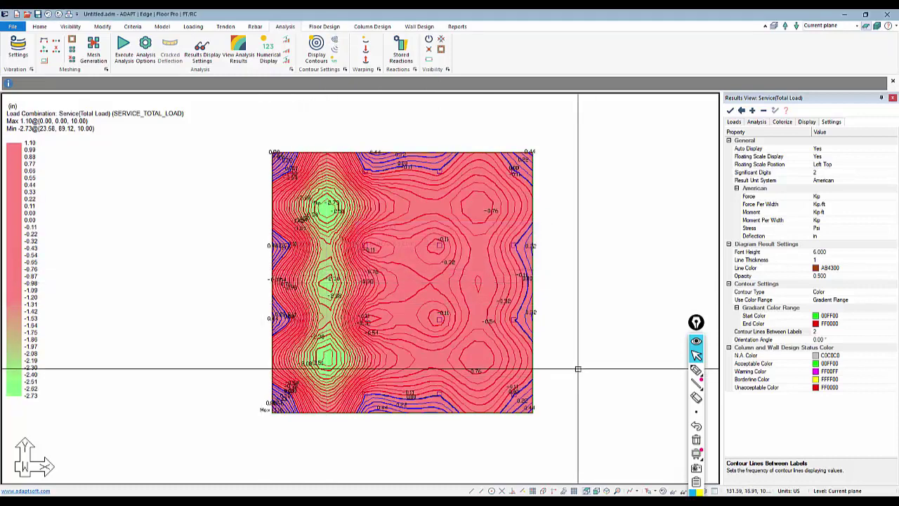
Filter the Z-Translation display range to minimum -0.76 in and maximum 0.00 in.
{"action": "left_click", "coordinate": [733, 122]}
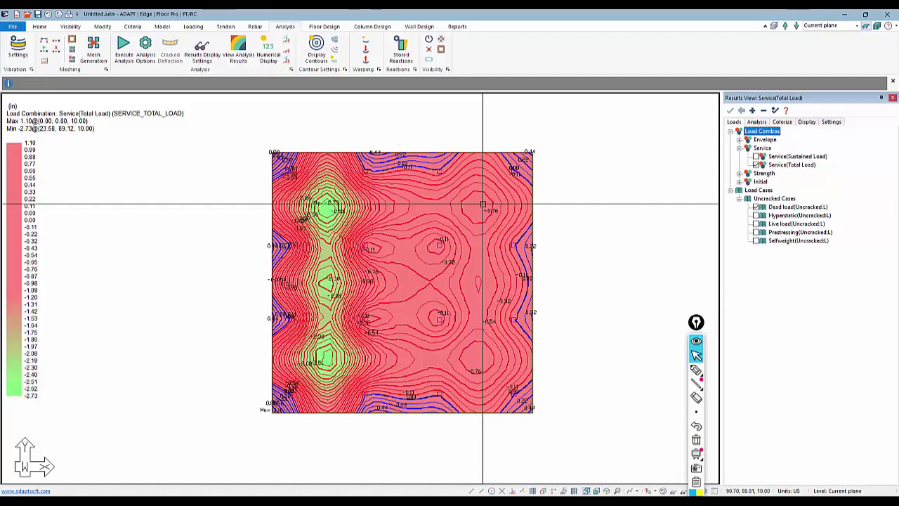
{"action": "left_click", "coordinate": [756, 122]}
{"action": "double_click", "coordinate": [771, 163]}
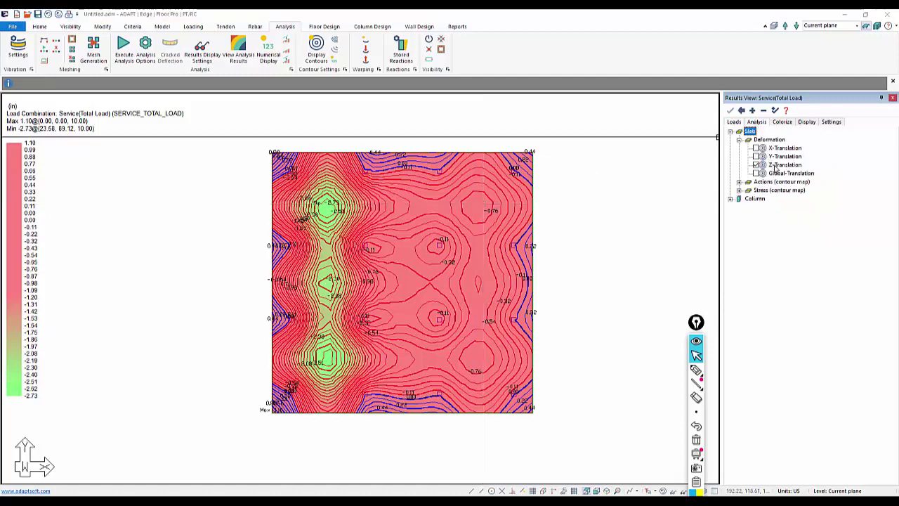
{"action": "double_click", "coordinate": [425, 250]}
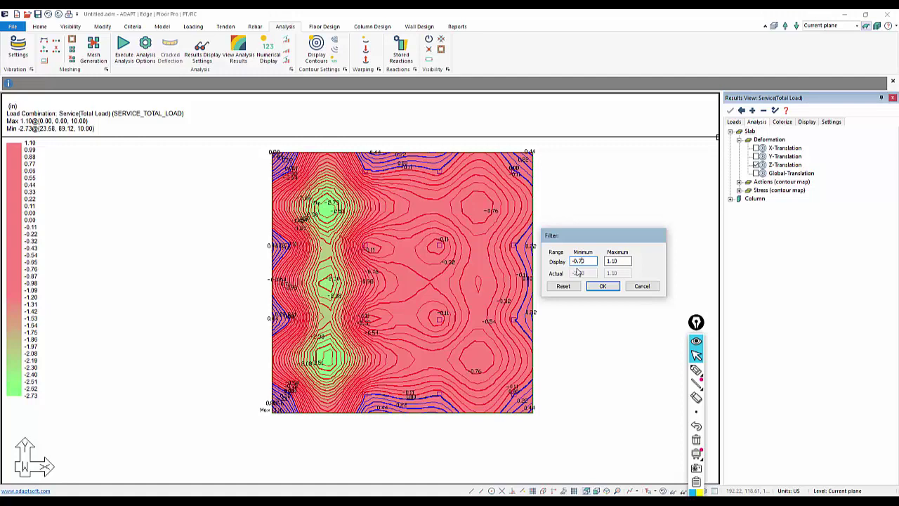
{"action": "left_click", "coordinate": [625, 261]}
{"action": "left_click_drag", "start_coordinate": [624, 260], "coordinate": [599, 263]}
{"action": "type", "text": "0.00"}
{"action": "left_click", "coordinate": [604, 290]}
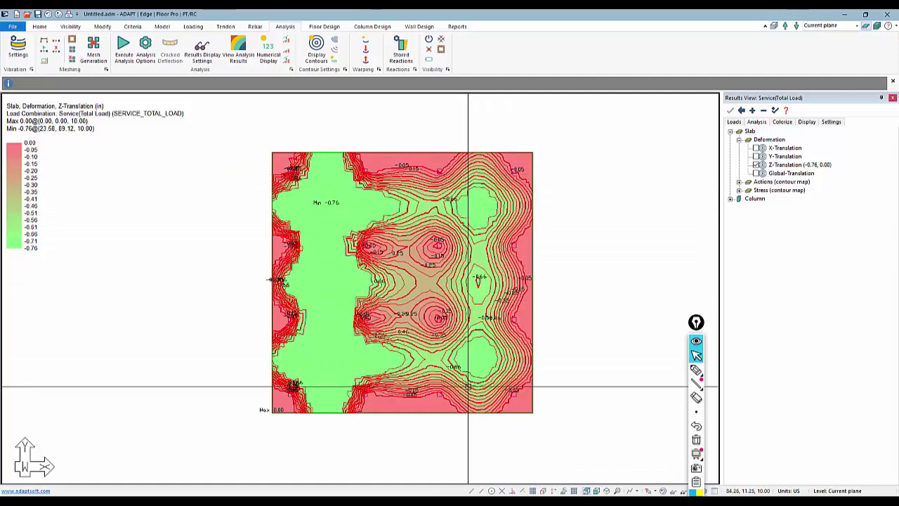
Set Contour Lines Between Labels to 1, then reduce contour levels to roughly 0.08 in steps.
{"action": "left_click", "coordinate": [829, 123]}
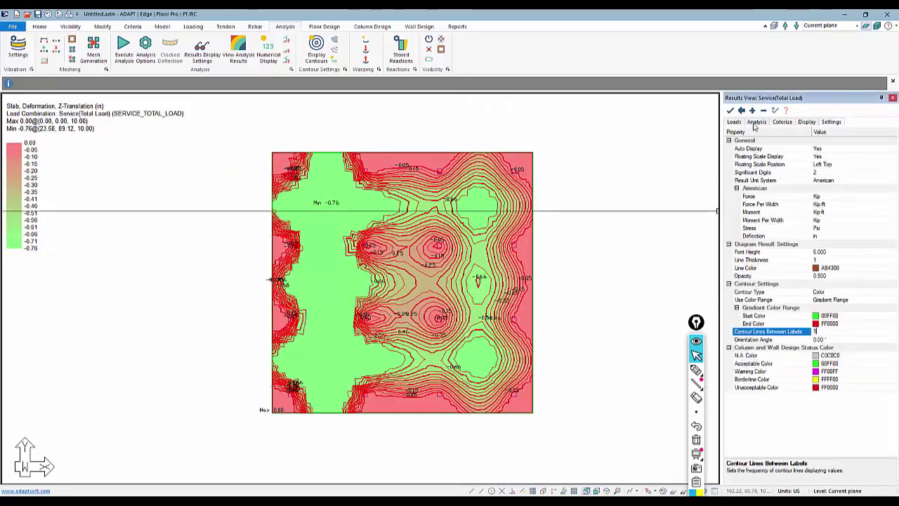
{"action": "left_click", "coordinate": [731, 111]}
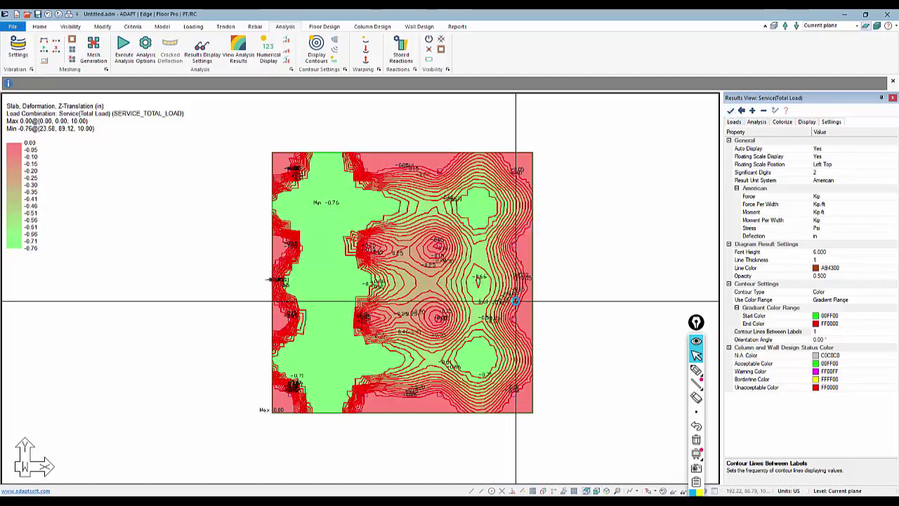
{"action": "left_click", "coordinate": [333, 50]}
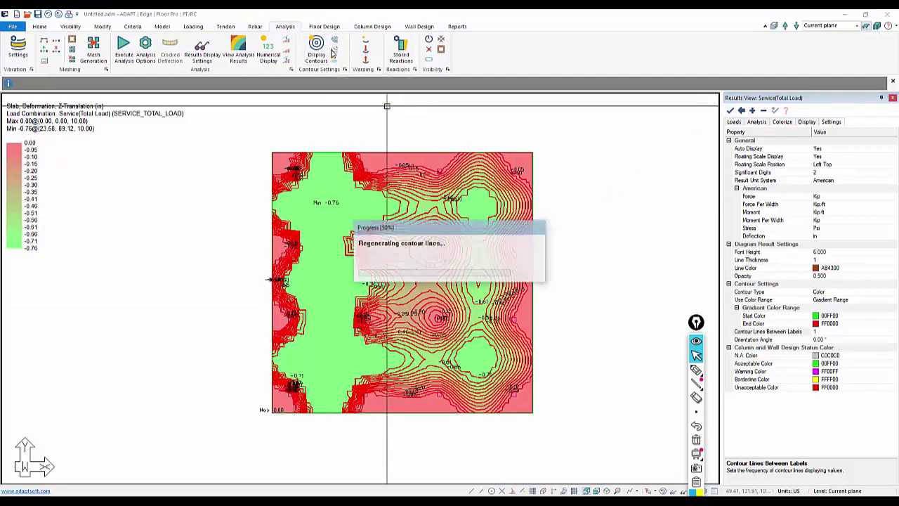
{"action": "left_click", "coordinate": [332, 51]}
{"action": "left_click", "coordinate": [333, 51]}
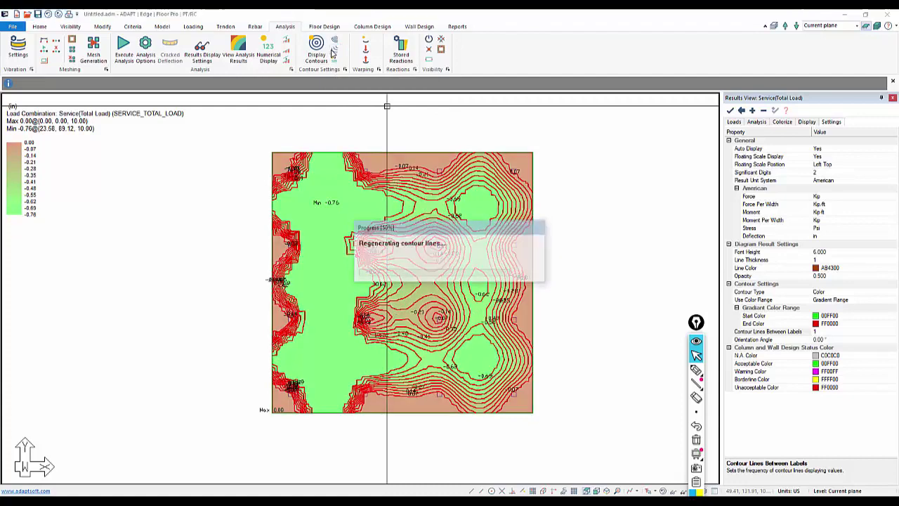
{"action": "left_click", "coordinate": [333, 53]}
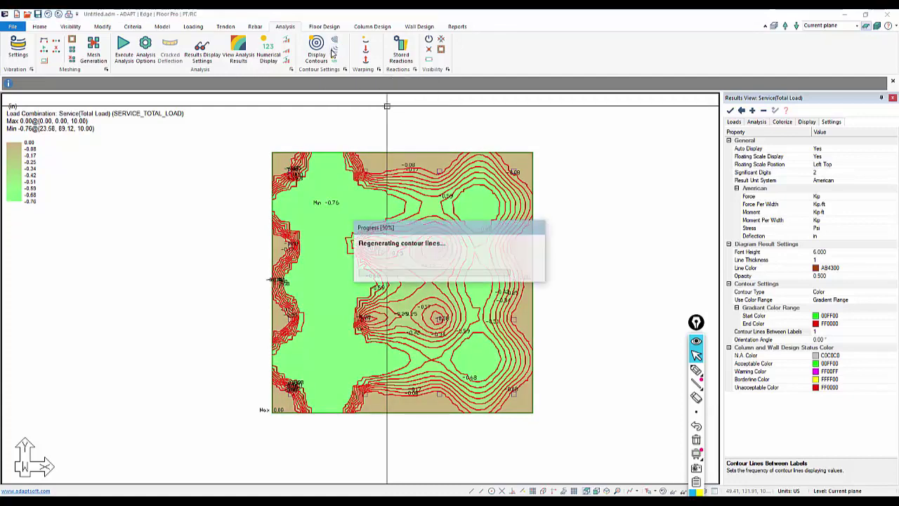